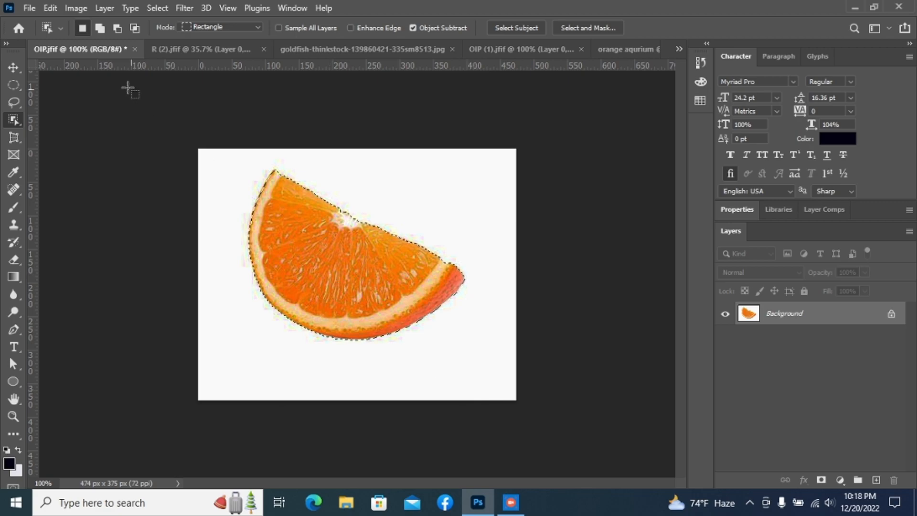
Bring the cut-out orange slice into the orange aqurium document, enlarge it and place it beside the whole orange.
{"action": "left_click_drag", "start_coordinate": [362, 278], "coordinate": [572, 128]}
{"action": "left_click_drag", "start_coordinate": [254, 292], "coordinate": [421, 404]}
{"action": "key", "text": "ctrl+t"}
{"action": "mouse_move", "coordinate": [330, 348]}
{"action": "left_mouse_down"}
{"action": "mouse_move", "coordinate": [340, 351]}
{"action": "mouse_move", "coordinate": [339, 333]}
{"action": "mouse_move", "coordinate": [327, 333]}
{"action": "left_mouse_up"}
{"action": "left_click", "coordinate": [665, 28]}
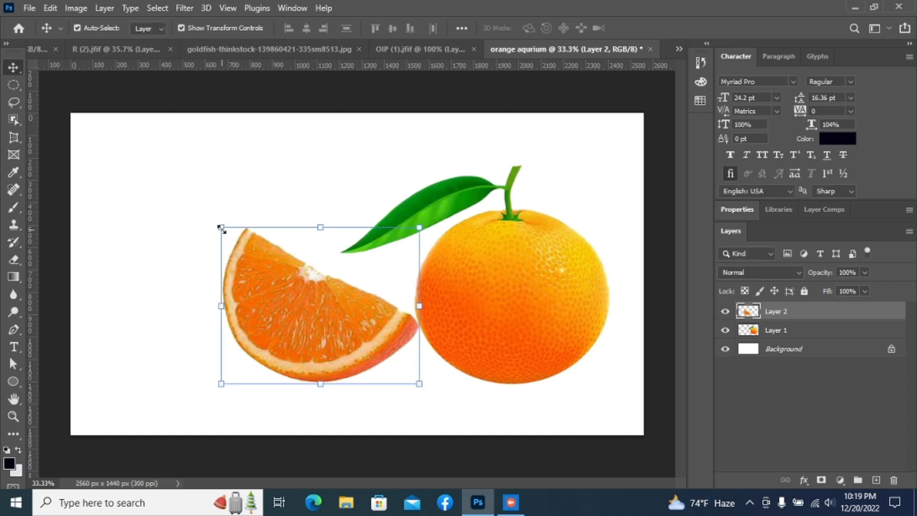
{"action": "left_click_drag", "start_coordinate": [221, 228], "coordinate": [200, 210]}
{"action": "left_click", "coordinate": [665, 27]}
Scale the whole orange to about 110%, and shift both the slice and the orange leftward on the canvas.
{"action": "left_click", "coordinate": [511, 242]}
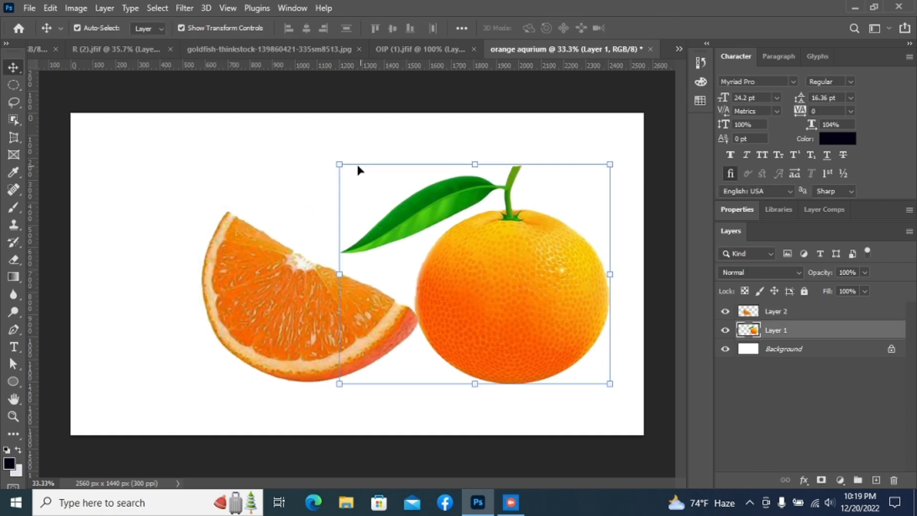
{"action": "left_click_drag", "start_coordinate": [611, 162], "coordinate": [638, 141]}
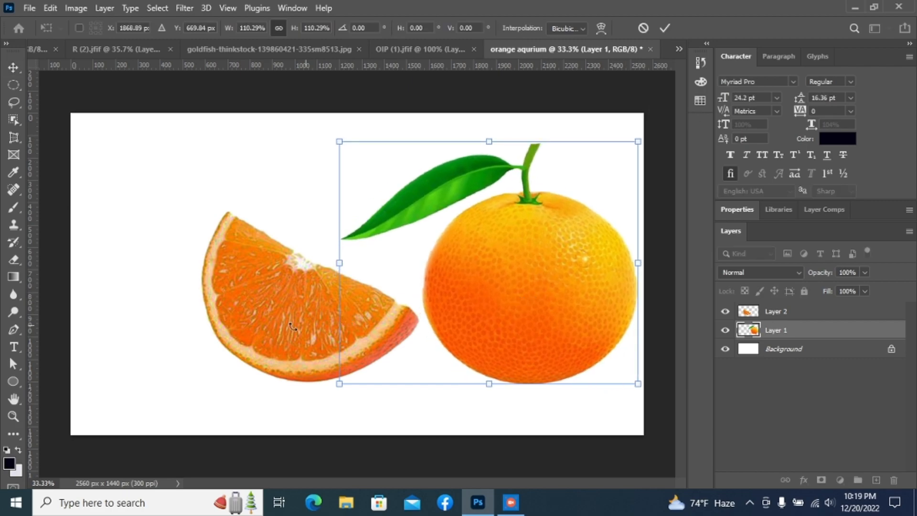
{"action": "left_click", "coordinate": [665, 28]}
{"action": "left_click_drag", "start_coordinate": [299, 324], "coordinate": [236, 324]}
{"action": "left_click_drag", "start_coordinate": [525, 315], "coordinate": [479, 316]}
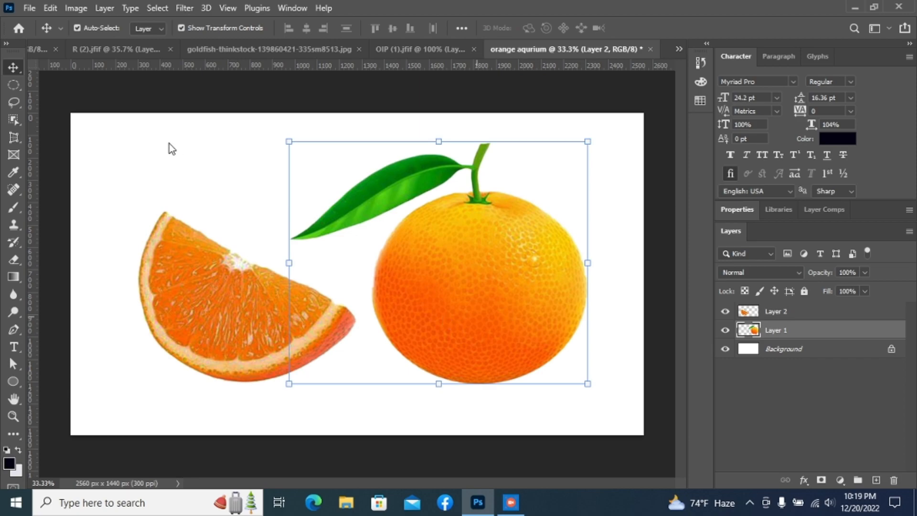
Select the inner pulp of the orange slice on Layer 2 with the Quick Selection tool, leaving the peel out.
{"action": "right_click", "coordinate": [21, 121]}
{"action": "left_click", "coordinate": [53, 133]}
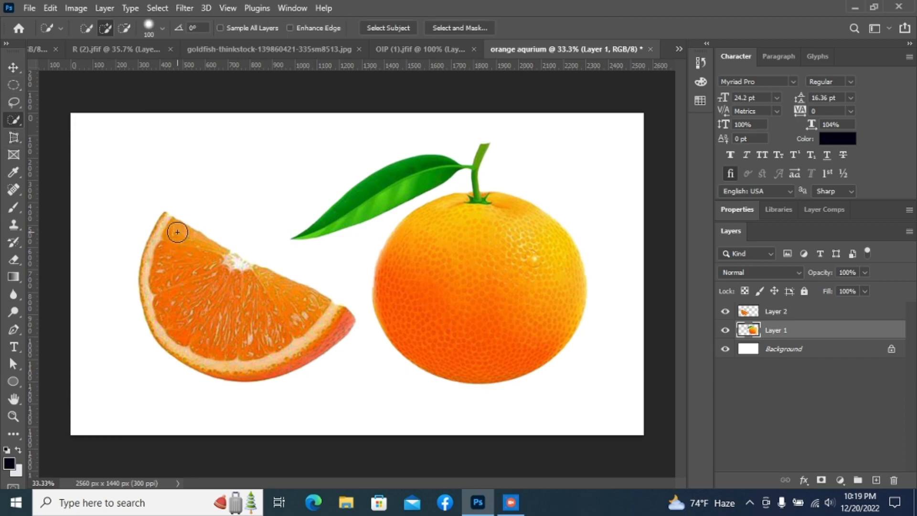
{"action": "left_click", "coordinate": [775, 315]}
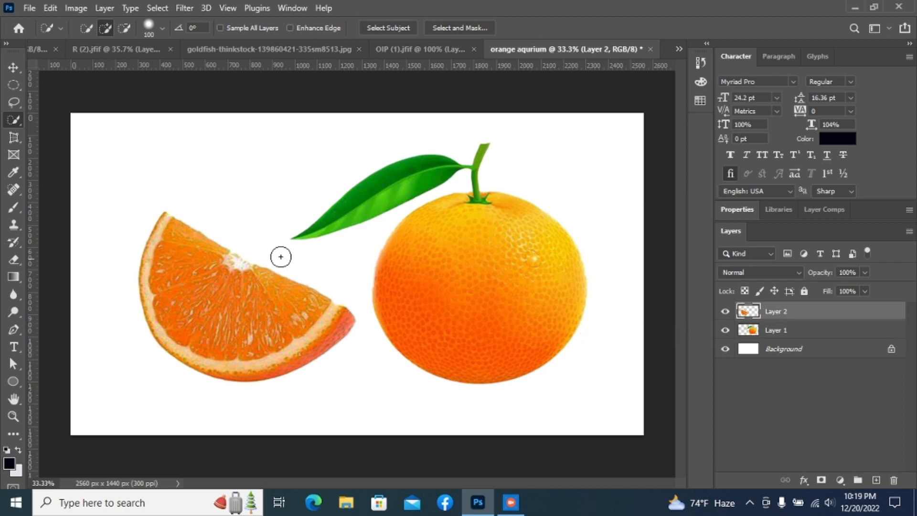
{"action": "mouse_move", "coordinate": [177, 230]}
{"action": "left_mouse_down"}
{"action": "mouse_move", "coordinate": [213, 290]}
{"action": "mouse_move", "coordinate": [276, 317]}
{"action": "left_mouse_up"}
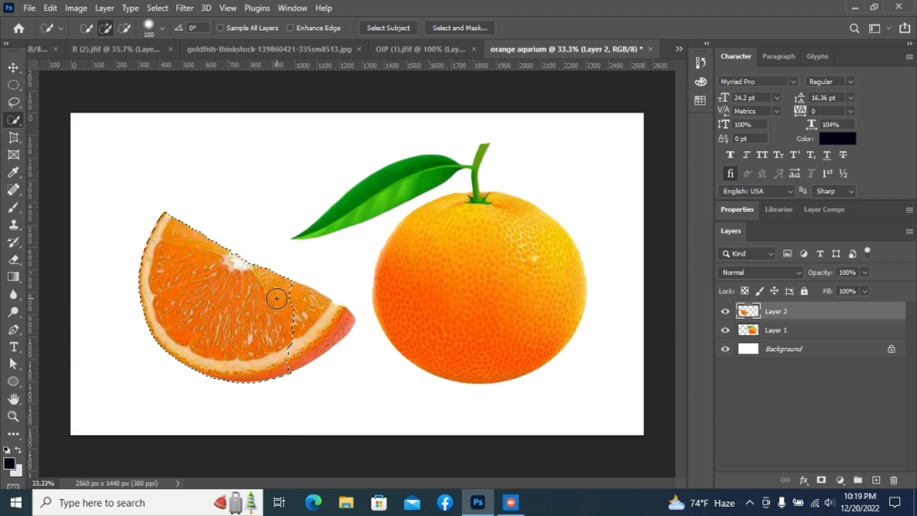
{"action": "mouse_move", "coordinate": [184, 242]}
{"action": "left_mouse_down"}
{"action": "mouse_move", "coordinate": [229, 297]}
{"action": "mouse_move", "coordinate": [246, 299]}
{"action": "mouse_move", "coordinate": [231, 275]}
{"action": "mouse_move", "coordinate": [290, 311]}
{"action": "mouse_move", "coordinate": [255, 302]}
{"action": "mouse_move", "coordinate": [265, 289]}
{"action": "mouse_move", "coordinate": [244, 267]}
{"action": "mouse_move", "coordinate": [162, 298]}
{"action": "mouse_move", "coordinate": [228, 295]}
{"action": "left_mouse_up"}
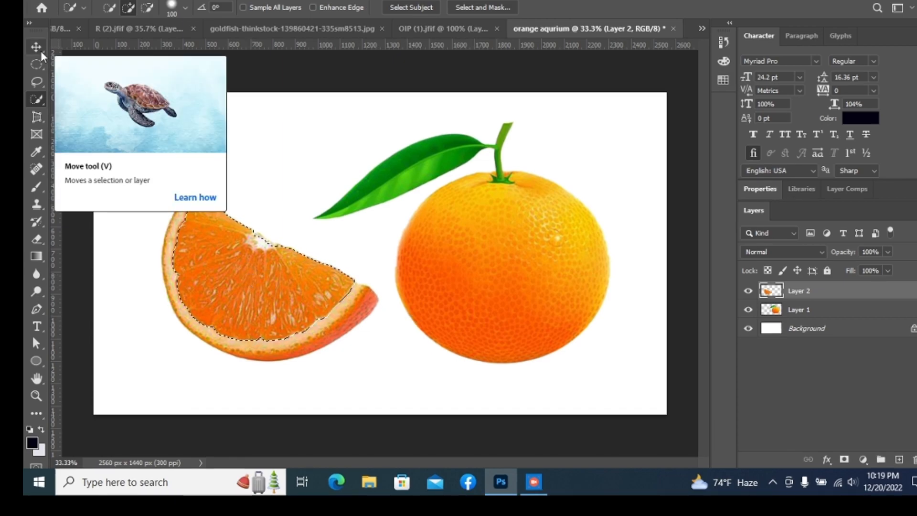
Delete the selected pulp from the slice and enlarge the Eraser brush to 175 px.
{"action": "left_click", "coordinate": [37, 239]}
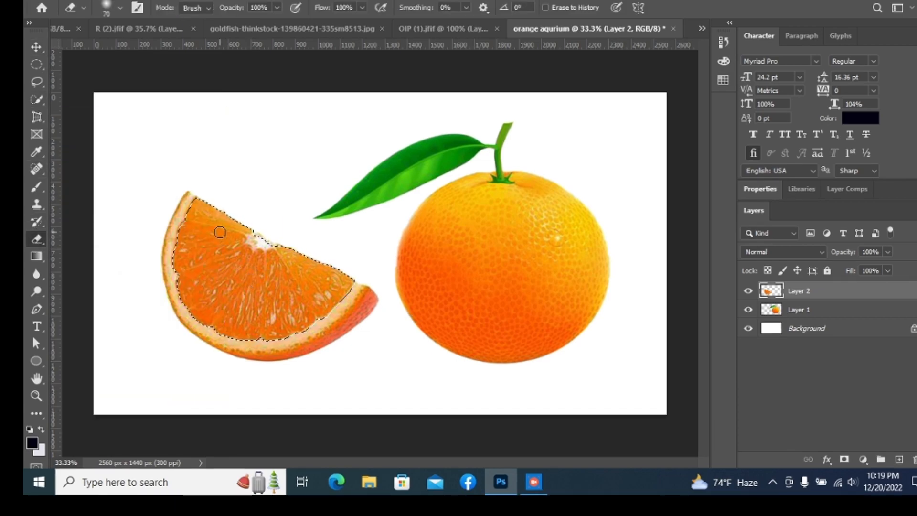
{"action": "key", "text": "bracketright"}
{"action": "key", "text": "bracketright"}
{"action": "key", "text": "bracketright"}
{"action": "key", "text": "bracketright"}
{"action": "key", "text": "bracketright"}
{"action": "key", "text": "bracketright"}
{"action": "key", "text": "Delete"}
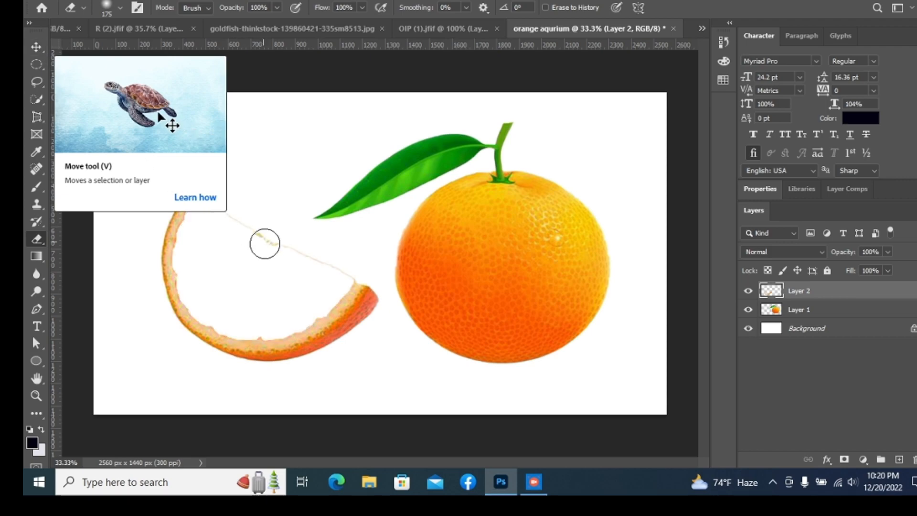
Deselect and erase the leftover line along the slice's cut edge and the stray pulp inside the peel.
{"action": "key", "text": "ctrl+d"}
{"action": "mouse_move", "coordinate": [202, 205]}
{"action": "left_mouse_down"}
{"action": "mouse_move", "coordinate": [281, 255]}
{"action": "mouse_move", "coordinate": [351, 276]}
{"action": "left_mouse_up"}
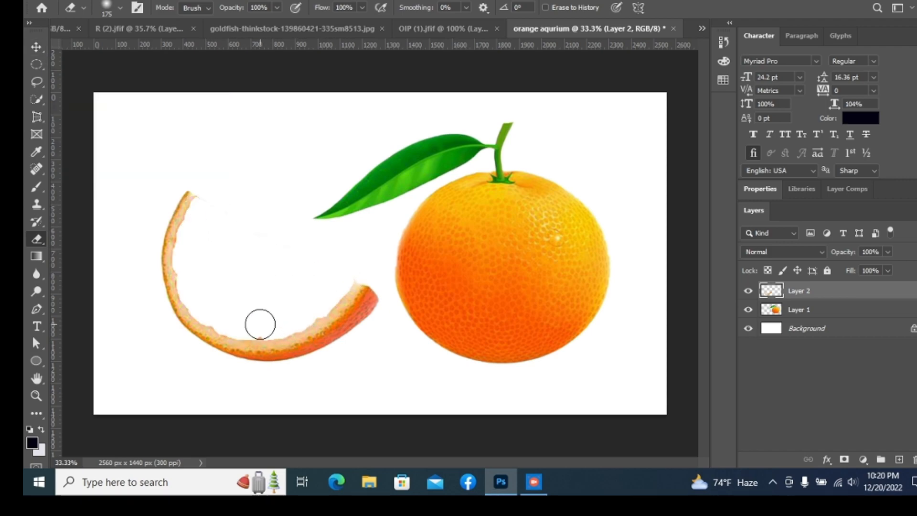
{"action": "mouse_move", "coordinate": [260, 328]}
{"action": "left_mouse_down"}
{"action": "mouse_move", "coordinate": [189, 290]}
{"action": "mouse_move", "coordinate": [189, 274]}
{"action": "left_mouse_up"}
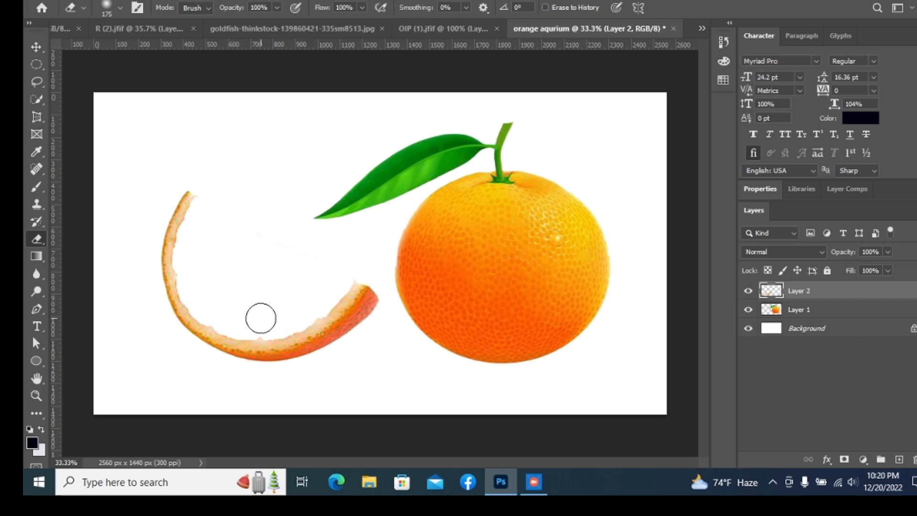
Bring the water image from R (2).jfif into the orange aqurium document and place it over the peel.
{"action": "key", "text": "v"}
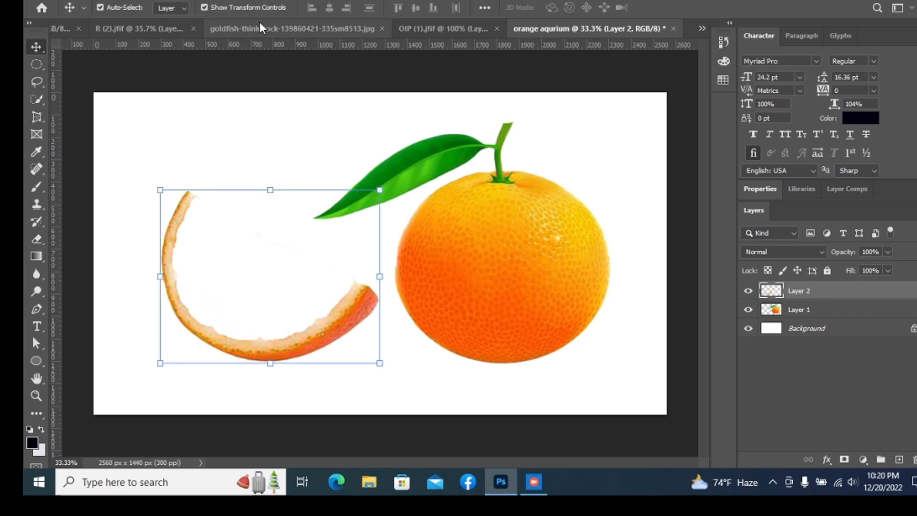
{"action": "left_click", "coordinate": [141, 28]}
{"action": "left_click_drag", "start_coordinate": [74, 63], "coordinate": [380, 268]}
{"action": "left_click", "coordinate": [688, 7]}
{"action": "left_click_drag", "start_coordinate": [530, 283], "coordinate": [263, 276]}
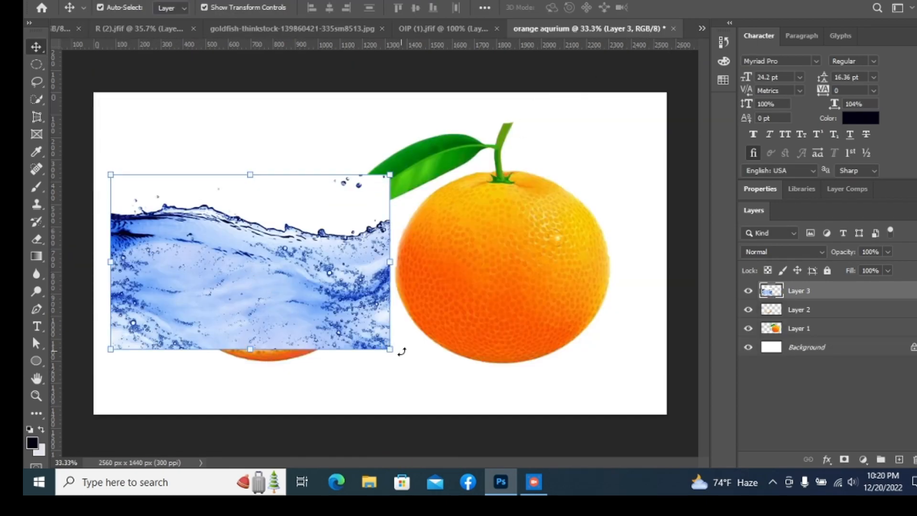
Rotate the water layer about 20.55° to follow the slice's slope and lower its opacity to 55%.
{"action": "left_click_drag", "start_coordinate": [402, 351], "coordinate": [375, 399]}
{"action": "left_click_drag", "start_coordinate": [293, 292], "coordinate": [317, 308]}
{"action": "left_click", "coordinate": [887, 252]}
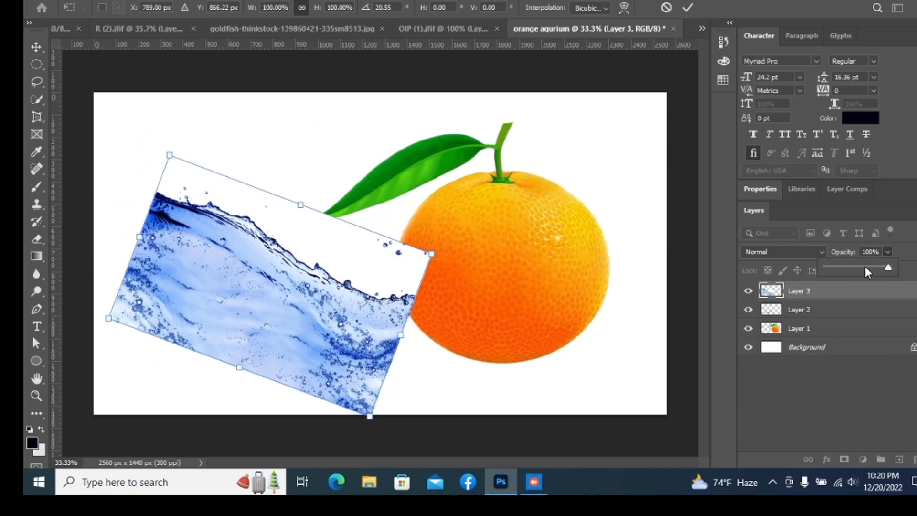
{"action": "left_click_drag", "start_coordinate": [867, 272], "coordinate": [860, 268]}
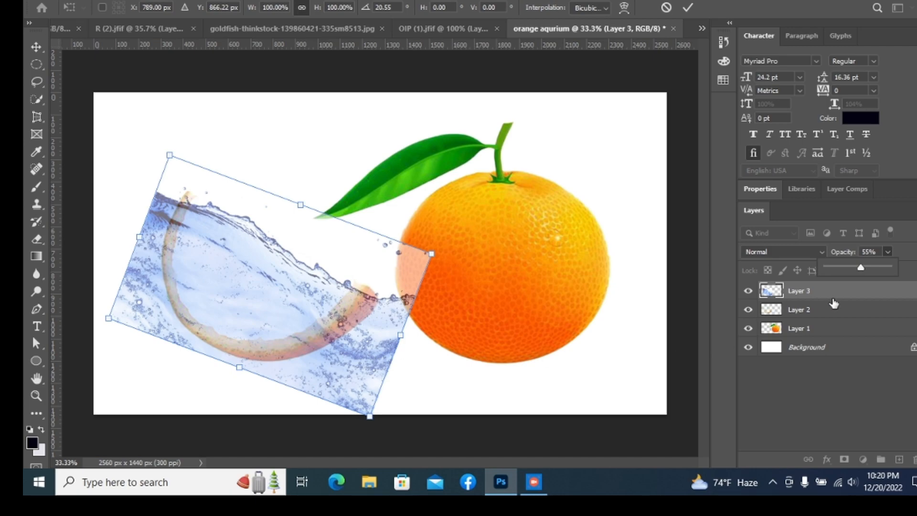
{"action": "key", "text": "Return"}
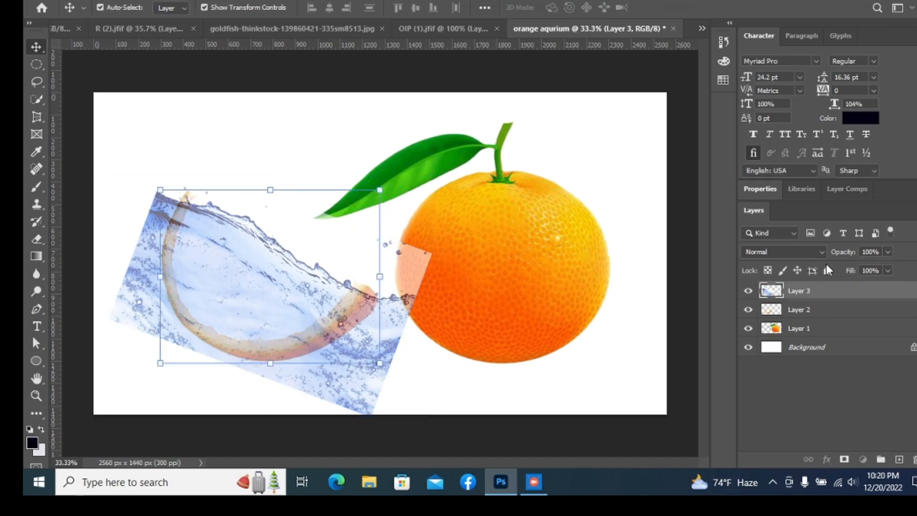
Move the peel layer, Layer 2, above the water layer and nudge the peel slightly down to fit the waterline.
{"action": "left_click", "coordinate": [812, 309]}
{"action": "left_click_drag", "start_coordinate": [826, 312], "coordinate": [785, 287]}
{"action": "key", "text": "Down"}
{"action": "key", "text": "Down"}
{"action": "key", "text": "Down"}
{"action": "key", "text": "Down"}
{"action": "key", "text": "Down"}
{"action": "key", "text": "Down"}
{"action": "key", "text": "Down"}
{"action": "key", "text": "Down"}
{"action": "key", "text": "Down"}
{"action": "key", "text": "Down"}
{"action": "key", "text": "Down"}
{"action": "key", "text": "Down"}
{"action": "key", "text": "Down"}
{"action": "key", "text": "Down"}
{"action": "key", "text": "Down"}
{"action": "key", "text": "Down"}
{"action": "key", "text": "Down"}
{"action": "key", "text": "Down"}
{"action": "key", "text": "Down"}
{"action": "key", "text": "Down"}
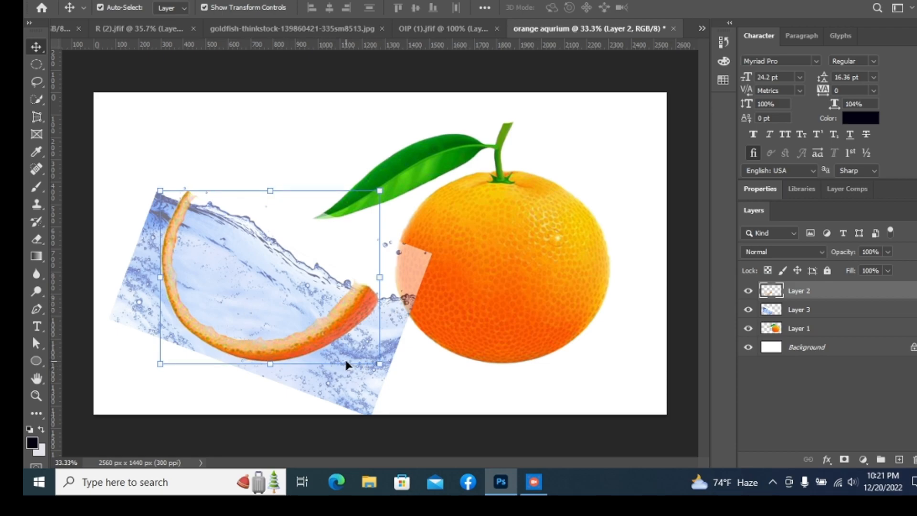
{"action": "key", "text": "Down"}
{"action": "key", "text": "Down"}
{"action": "key", "text": "Down"}
{"action": "key", "text": "Down"}
{"action": "key", "text": "Down"}
{"action": "key", "text": "Down"}
{"action": "key", "text": "Down"}
{"action": "key", "text": "Down"}
{"action": "key", "text": "Down"}
{"action": "key", "text": "Down"}
{"action": "key", "text": "Down"}
{"action": "key", "text": "Down"}
{"action": "key", "text": "Down"}
{"action": "key", "text": "Down"}
{"action": "key", "text": "Down"}
{"action": "key", "text": "Down"}
{"action": "key", "text": "Down"}
{"action": "key", "text": "Down"}
{"action": "key", "text": "Down"}
{"action": "key", "text": "Down"}
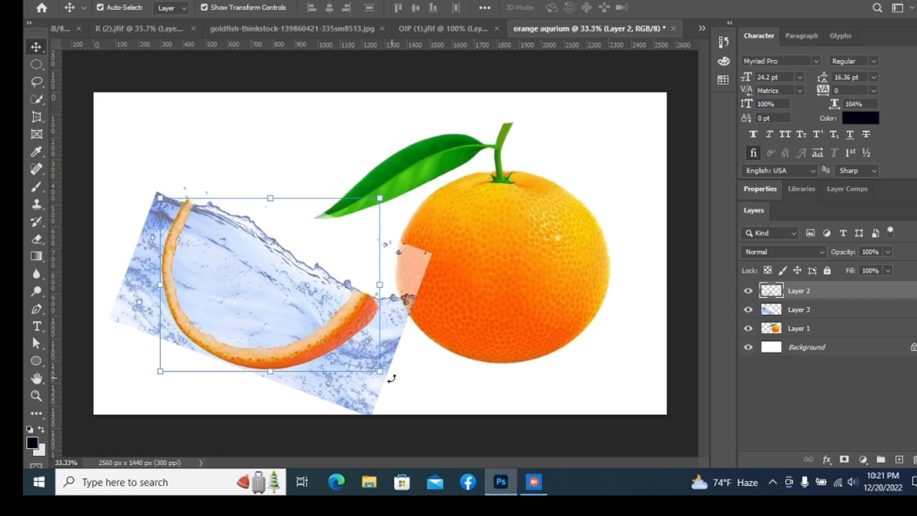
{"action": "left_click", "coordinate": [267, 329]}
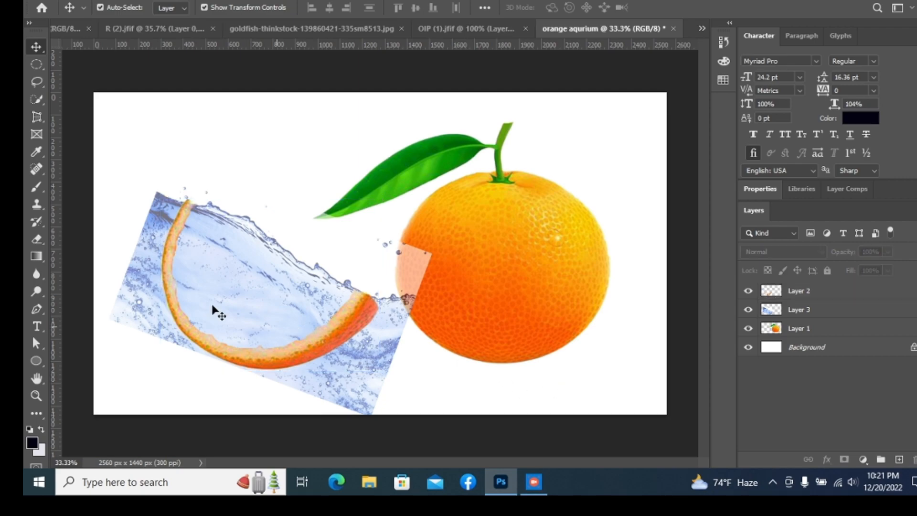
Erase the water on Layer 3 that extends outside the peel and beyond the splash line.
{"action": "left_click", "coordinate": [812, 310]}
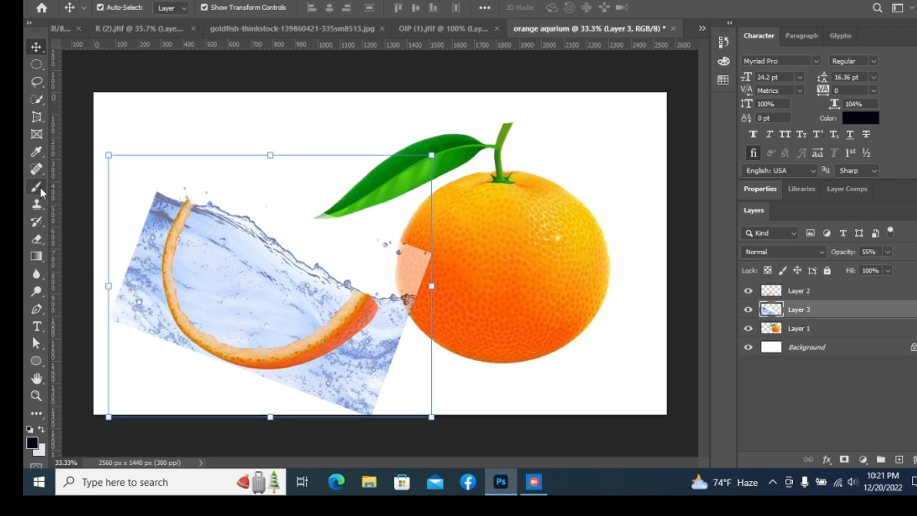
{"action": "left_click", "coordinate": [38, 243]}
{"action": "mouse_move", "coordinate": [129, 239]}
{"action": "left_mouse_down"}
{"action": "mouse_move", "coordinate": [169, 199]}
{"action": "mouse_move", "coordinate": [164, 214]}
{"action": "mouse_move", "coordinate": [155, 196]}
{"action": "mouse_move", "coordinate": [163, 221]}
{"action": "mouse_move", "coordinate": [173, 194]}
{"action": "mouse_move", "coordinate": [123, 313]}
{"action": "mouse_move", "coordinate": [150, 279]}
{"action": "mouse_move", "coordinate": [182, 346]}
{"action": "mouse_move", "coordinate": [159, 337]}
{"action": "mouse_move", "coordinate": [177, 351]}
{"action": "mouse_move", "coordinate": [254, 374]}
{"action": "mouse_move", "coordinate": [301, 376]}
{"action": "mouse_move", "coordinate": [367, 332]}
{"action": "mouse_move", "coordinate": [413, 233]}
{"action": "mouse_move", "coordinate": [421, 252]}
{"action": "mouse_move", "coordinate": [360, 381]}
{"action": "mouse_move", "coordinate": [321, 393]}
{"action": "mouse_move", "coordinate": [337, 415]}
{"action": "left_mouse_up"}
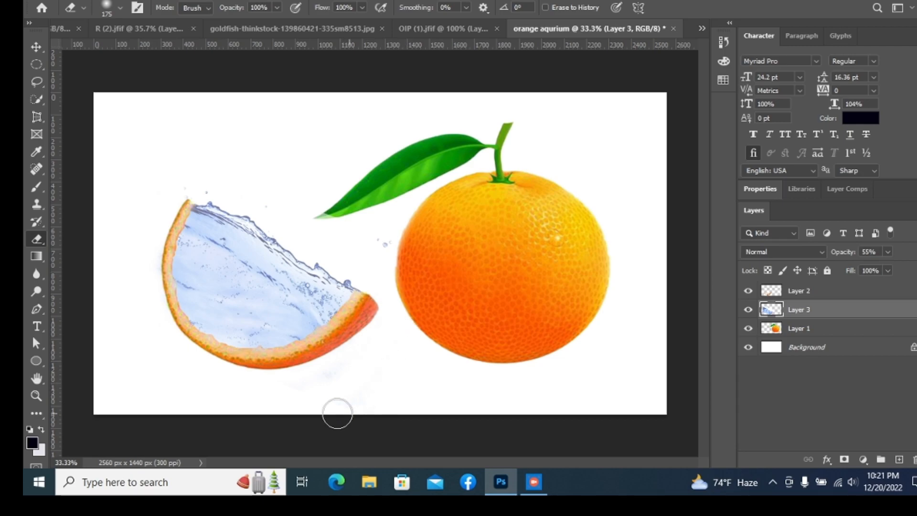
{"action": "mouse_move", "coordinate": [396, 301]}
{"action": "left_mouse_down"}
{"action": "mouse_move", "coordinate": [341, 230]}
{"action": "mouse_move", "coordinate": [306, 215]}
{"action": "mouse_move", "coordinate": [393, 285]}
{"action": "mouse_move", "coordinate": [299, 221]}
{"action": "mouse_move", "coordinate": [200, 181]}
{"action": "left_mouse_up"}
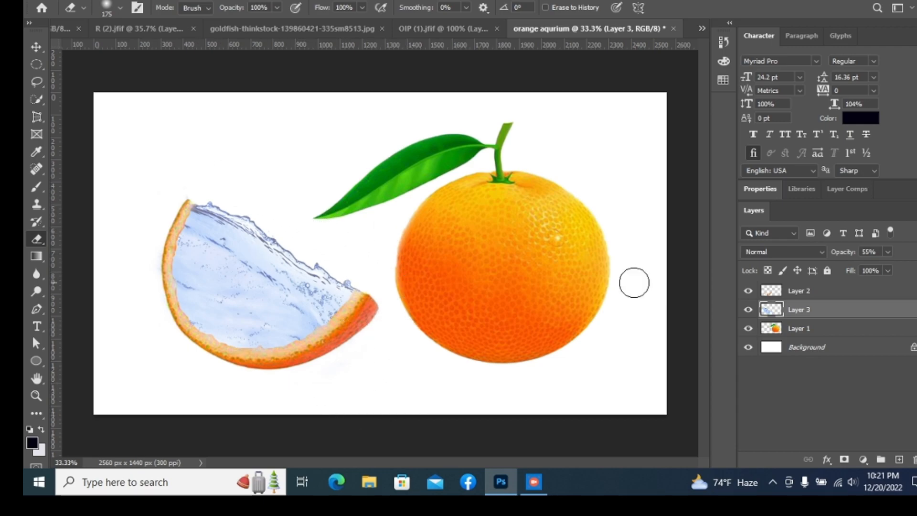
Select the goldfish in the goldfish-thinkstock image with the Object Selection tool.
{"action": "left_click", "coordinate": [257, 29]}
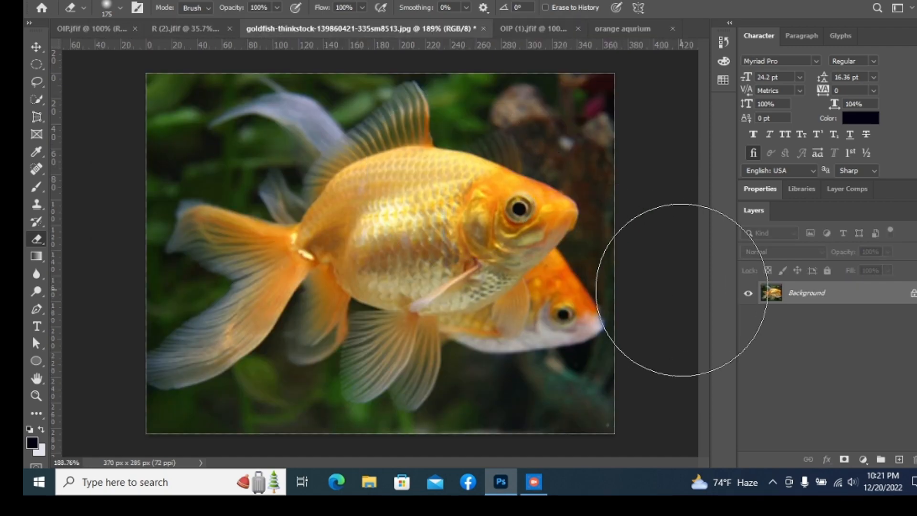
{"action": "left_click", "coordinate": [35, 47]}
{"action": "left_click", "coordinate": [37, 99]}
{"action": "left_click", "coordinate": [107, 100]}
{"action": "left_click_drag", "start_coordinate": [148, 77], "coordinate": [615, 425]}
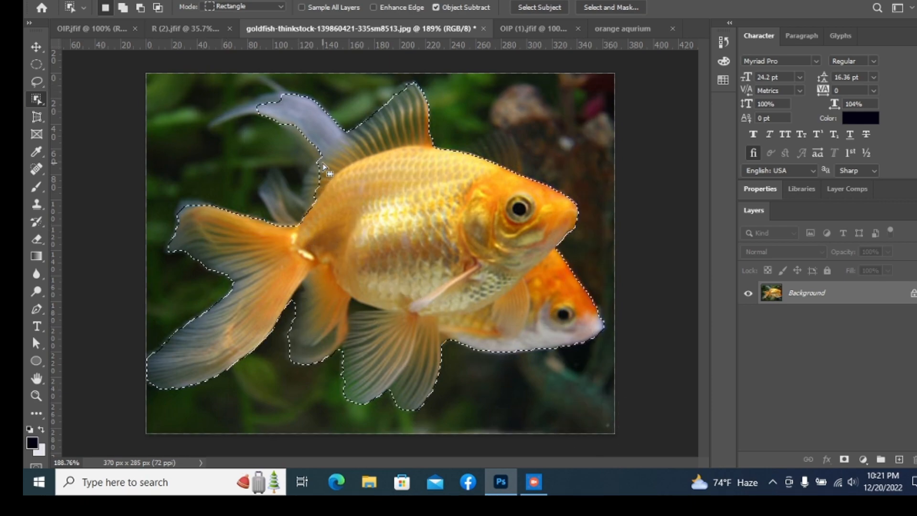
Bring the goldfish into the orange aqurium document, scale it to about 155.56%, rotate it about 13.87° and position it in the water.
{"action": "left_click_drag", "start_coordinate": [383, 293], "coordinate": [258, 294]}
{"action": "left_click", "coordinate": [36, 47]}
{"action": "mouse_move", "coordinate": [302, 316]}
{"action": "left_mouse_down"}
{"action": "mouse_move", "coordinate": [331, 349]}
{"action": "mouse_move", "coordinate": [357, 355]}
{"action": "mouse_move", "coordinate": [307, 322]}
{"action": "left_mouse_up"}
{"action": "left_click_drag", "start_coordinate": [338, 347], "coordinate": [320, 380]}
{"action": "left_click_drag", "start_coordinate": [339, 262], "coordinate": [328, 264]}
{"action": "left_click_drag", "start_coordinate": [329, 354], "coordinate": [317, 361]}
Set the goldfish layer's opacity to 63% and apply the transformation.
{"action": "left_click", "coordinate": [887, 252]}
{"action": "left_click_drag", "start_coordinate": [891, 267], "coordinate": [867, 270]}
{"action": "left_click", "coordinate": [688, 7]}
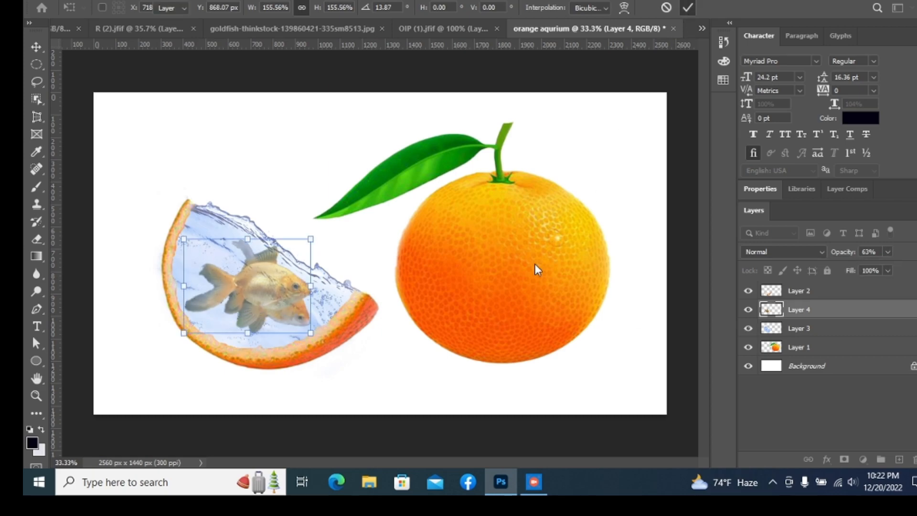
{"action": "left_click", "coordinate": [398, 351]}
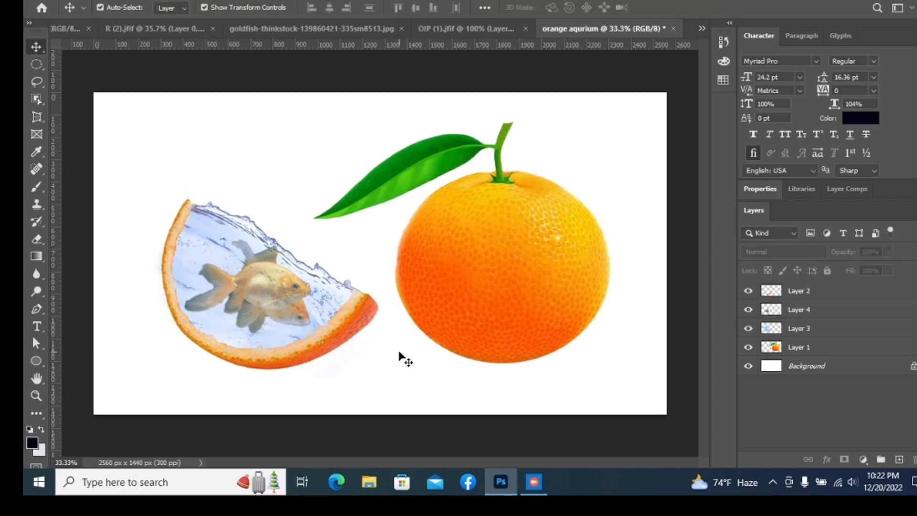
Shift the hue of the water layer, Layer 3, by +20 with Hue/Saturation.
{"action": "left_click", "coordinate": [205, 251]}
{"action": "left_click", "coordinate": [95, 1]}
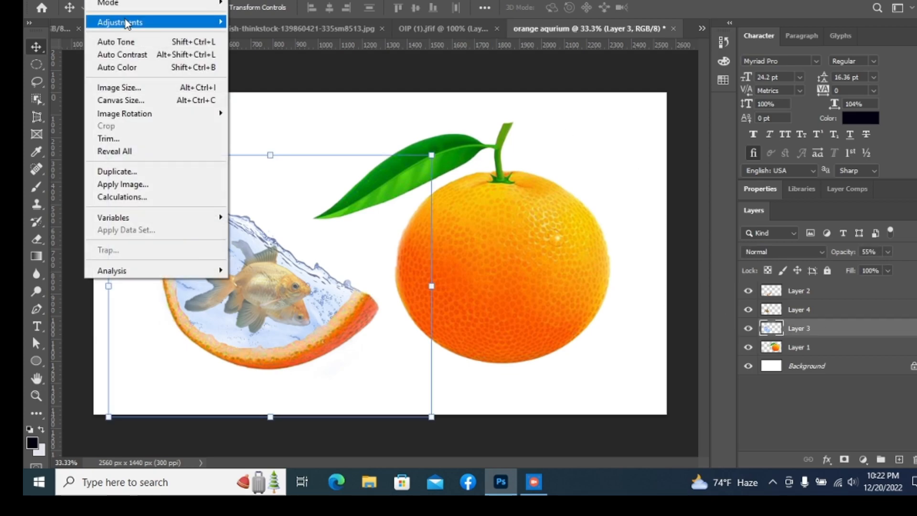
{"action": "mouse_move", "coordinate": [126, 24]}
{"action": "left_click", "coordinate": [277, 93]}
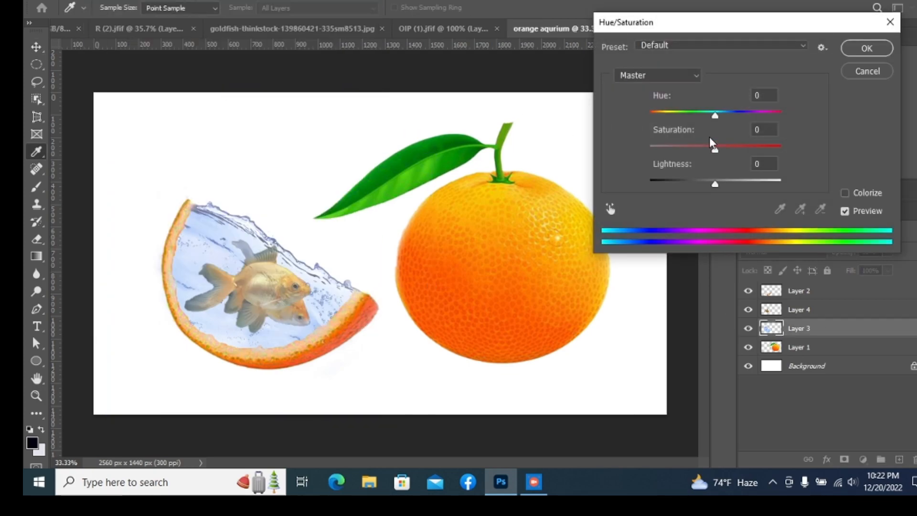
{"action": "left_click_drag", "start_coordinate": [715, 116], "coordinate": [728, 116]}
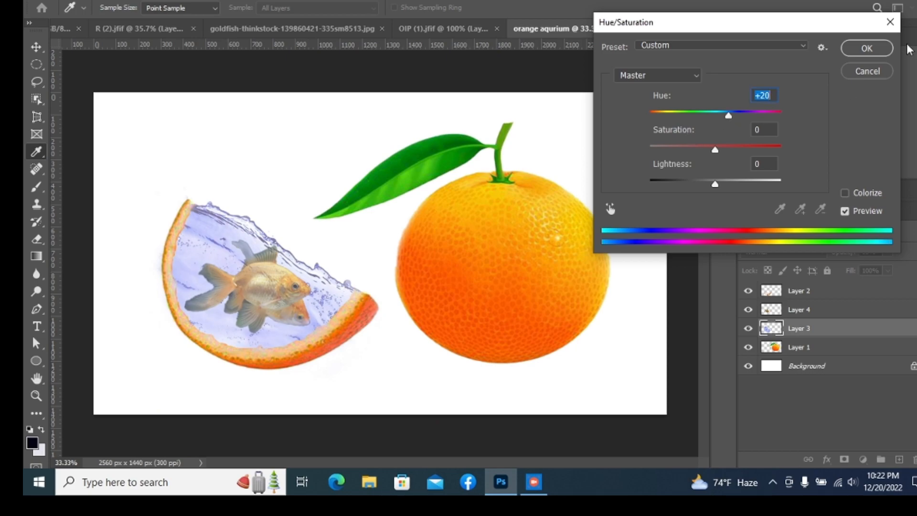
{"action": "left_click", "coordinate": [879, 49]}
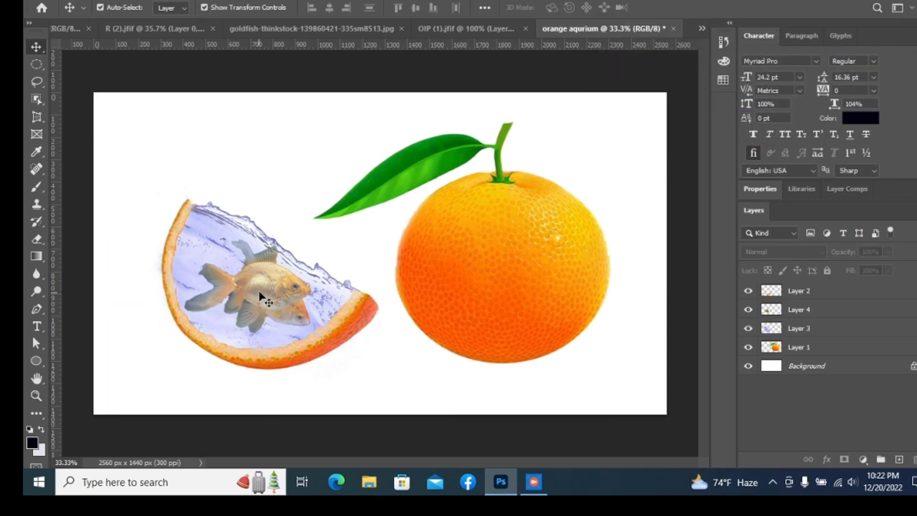
{"action": "scroll", "coordinate": [267, 288], "scroll_direction": "up", "scroll_amount": 5}
{"action": "left_click_drag", "start_coordinate": [229, 342], "coordinate": [332, 323]}
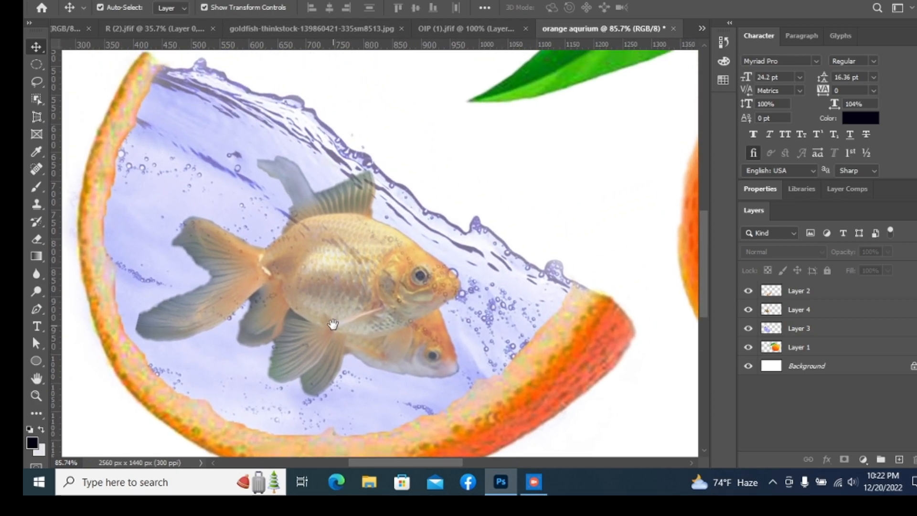
{"action": "scroll", "coordinate": [374, 310], "scroll_direction": "down", "scroll_amount": 3}
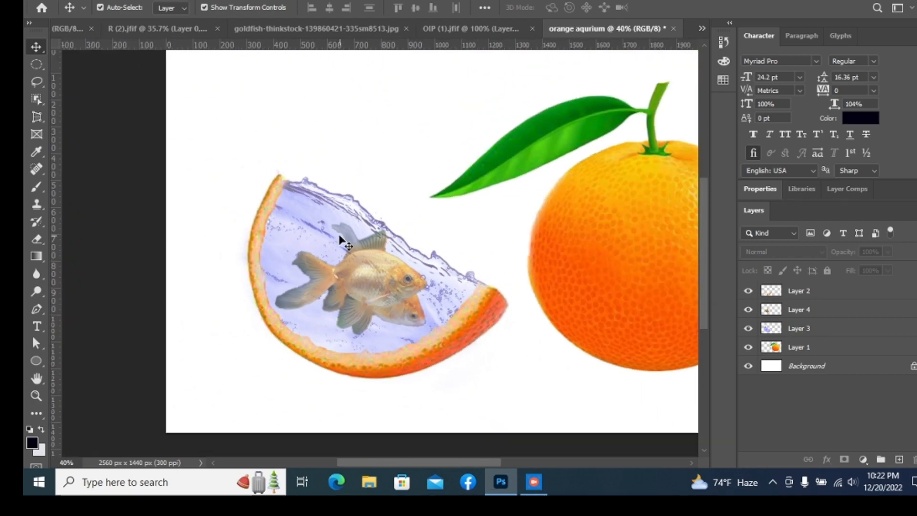
{"action": "scroll", "coordinate": [512, 253], "scroll_direction": "down", "scroll_amount": 1}
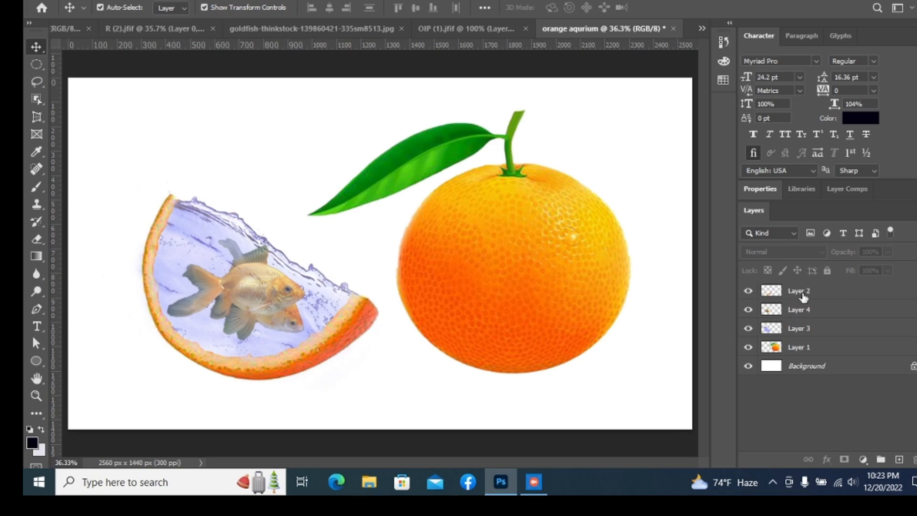
Add a new layer above Layer 2 and paint one 175 px Soft Round black brush dab on the empty background above the slice.
{"action": "left_click", "coordinate": [803, 292]}
{"action": "left_click", "coordinate": [36, 239]}
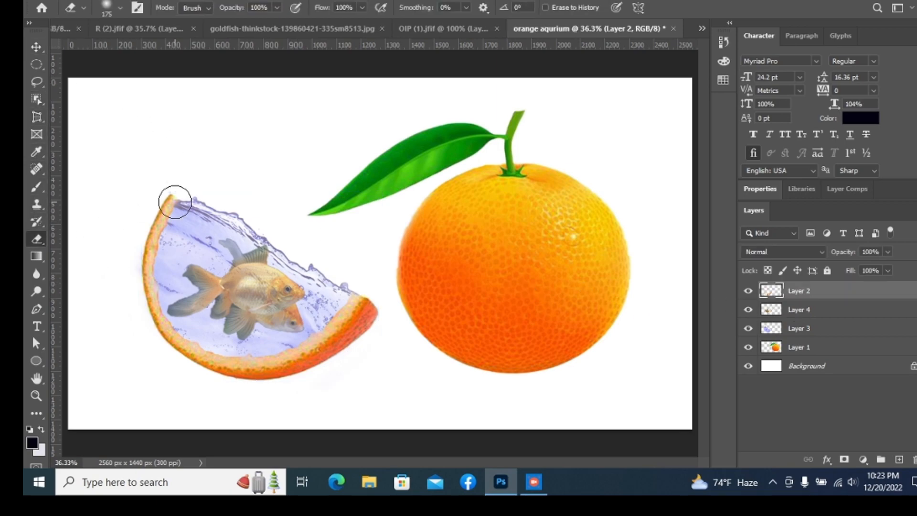
{"action": "key", "text": "v"}
{"action": "left_click", "coordinate": [899, 459]}
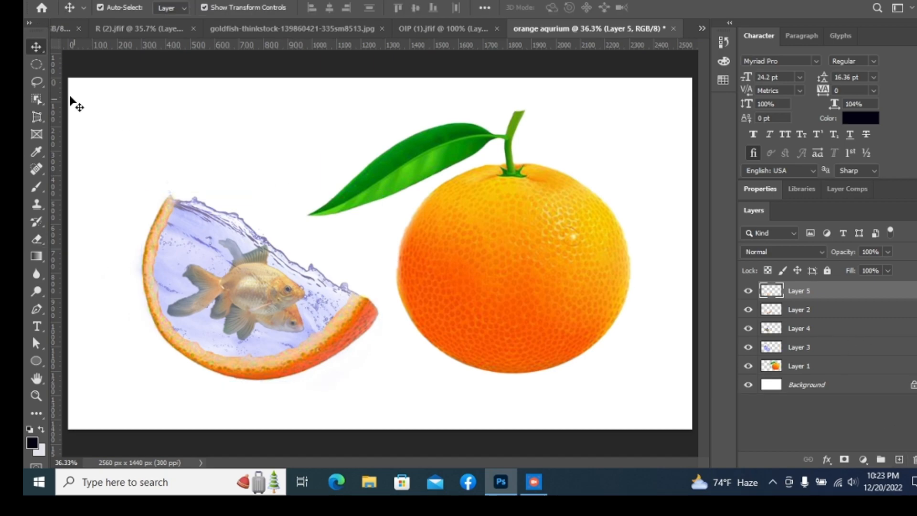
{"action": "left_click", "coordinate": [37, 187]}
{"action": "left_click", "coordinate": [108, 10]}
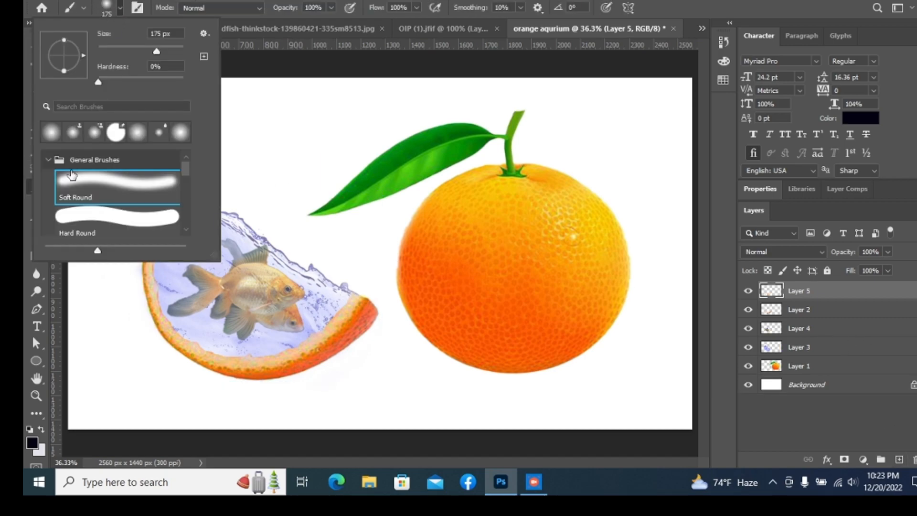
{"action": "left_click", "coordinate": [120, 8]}
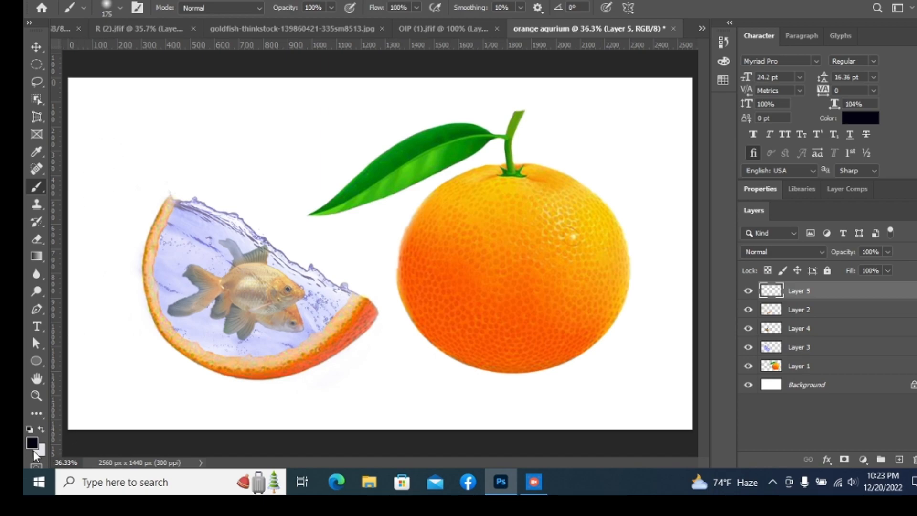
{"action": "left_click", "coordinate": [119, 139]}
Stretch the black dab into a flat shadow, about 369.37% wide and 32.62% high, and apply the transformation.
{"action": "key", "text": "v"}
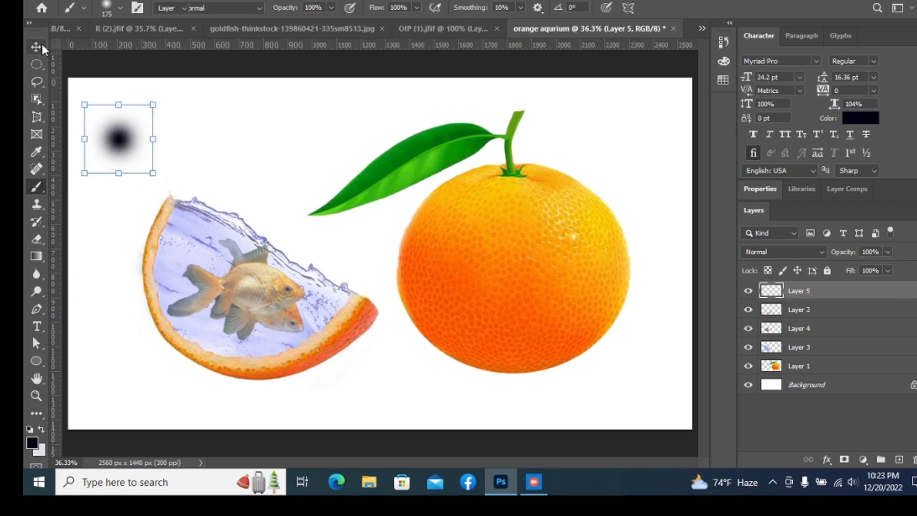
{"action": "left_click_drag", "start_coordinate": [153, 139], "coordinate": [340, 133]}
{"action": "mouse_move", "coordinate": [211, 174]}
{"action": "left_mouse_down"}
{"action": "mouse_move", "coordinate": [222, 136]}
{"action": "mouse_move", "coordinate": [299, 128]}
{"action": "left_mouse_up"}
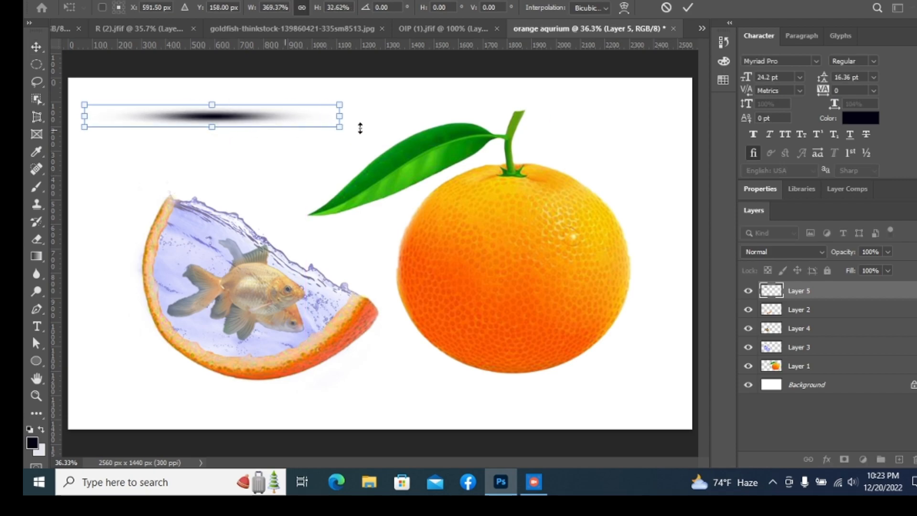
{"action": "key", "text": "Return"}
Set the shadow layer's opacity to 63% and position the shadow directly beneath the orange slice.
{"action": "left_click", "coordinate": [887, 251]}
{"action": "left_click_drag", "start_coordinate": [891, 275], "coordinate": [868, 282]}
{"action": "mouse_move", "coordinate": [237, 121]}
{"action": "left_mouse_down"}
{"action": "mouse_move", "coordinate": [268, 382]}
{"action": "mouse_move", "coordinate": [281, 386]}
{"action": "left_mouse_up"}
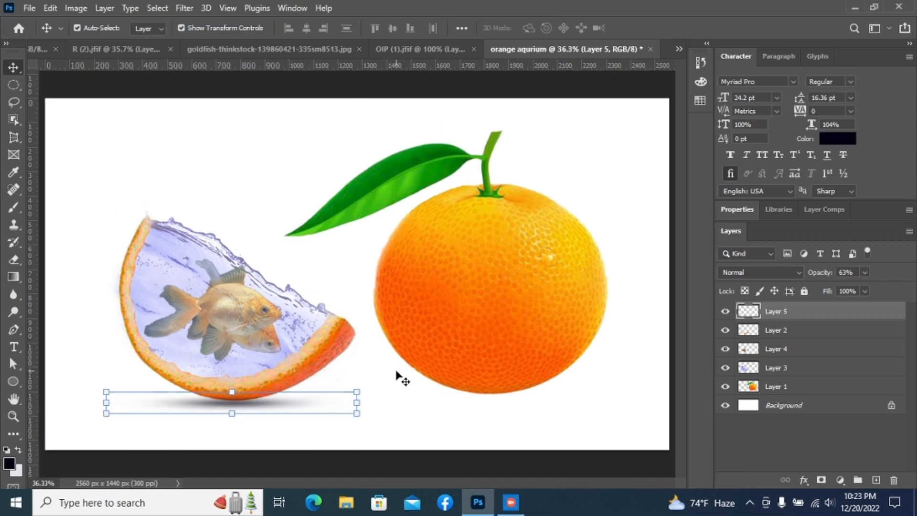
{"action": "key", "text": "Up"}
{"action": "key", "text": "Up"}
{"action": "key", "text": "Up"}
{"action": "key", "text": "Left"}
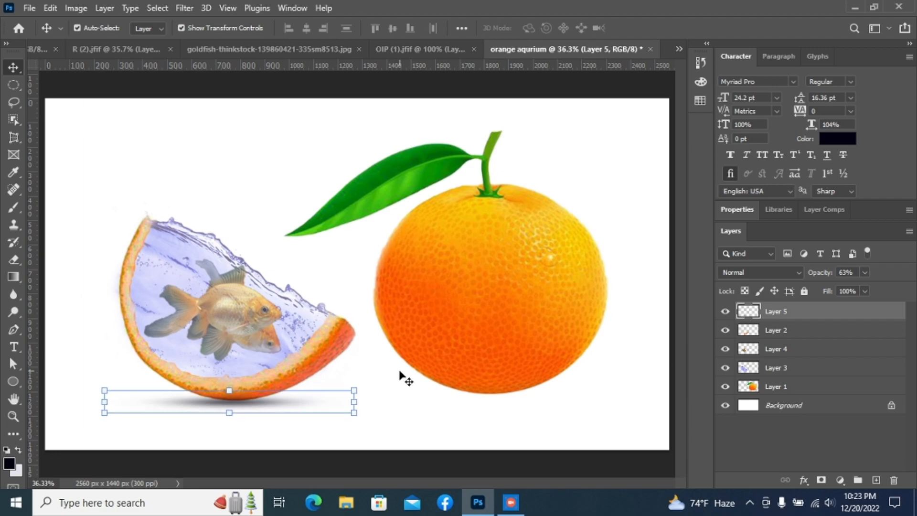
{"action": "left_click", "coordinate": [258, 159]}
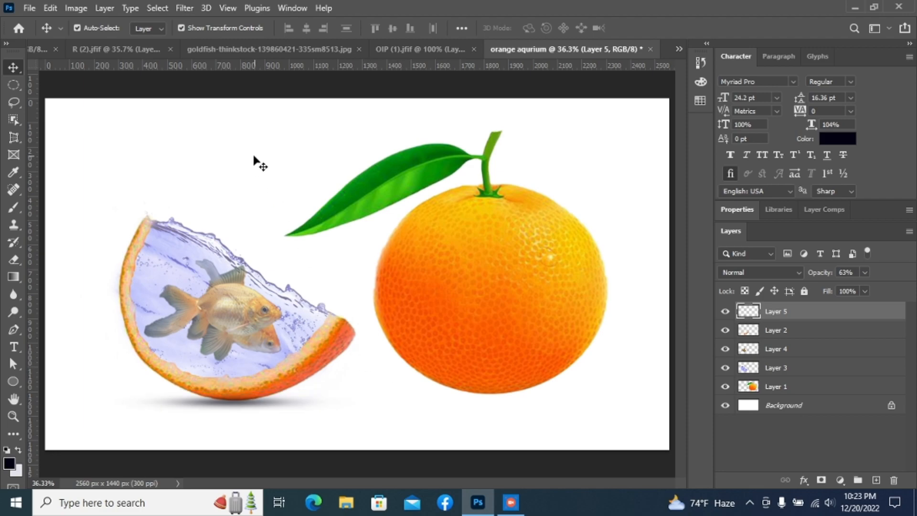
Duplicate the slice's shadow and place the copy beneath the whole orange.
{"action": "left_click", "coordinate": [257, 406]}
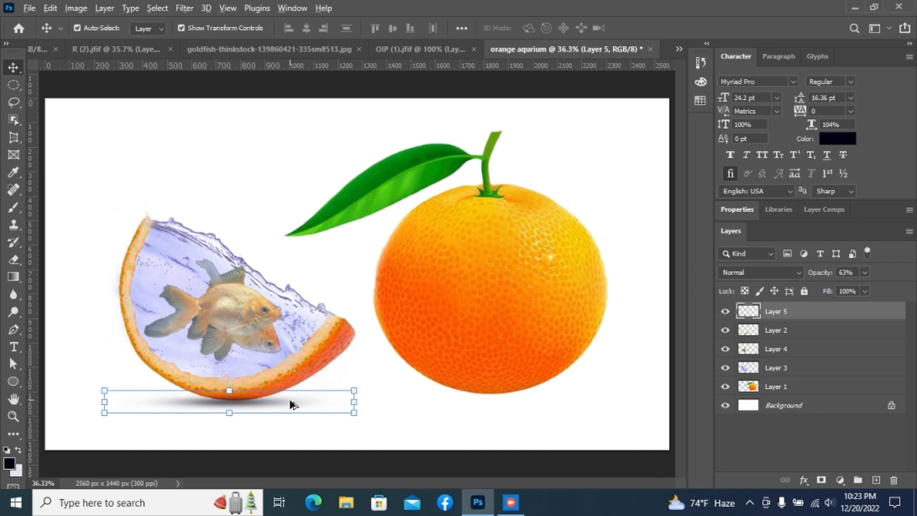
{"action": "left_click_drag", "start_coordinate": [274, 405], "coordinate": [533, 402]}
{"action": "left_click", "coordinate": [569, 431]}
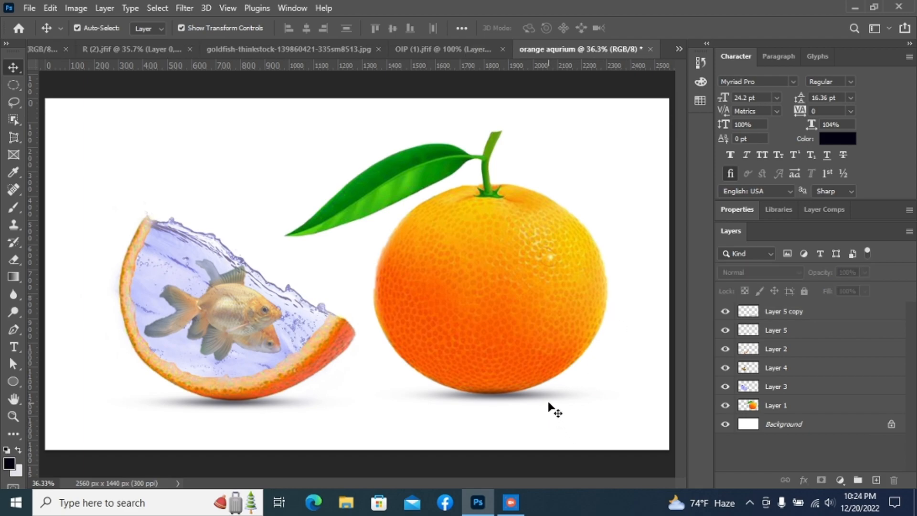
Widen the whole orange's shadow to about 105.94%, center it under the fruit and apply the transformation.
{"action": "left_click", "coordinate": [561, 396]}
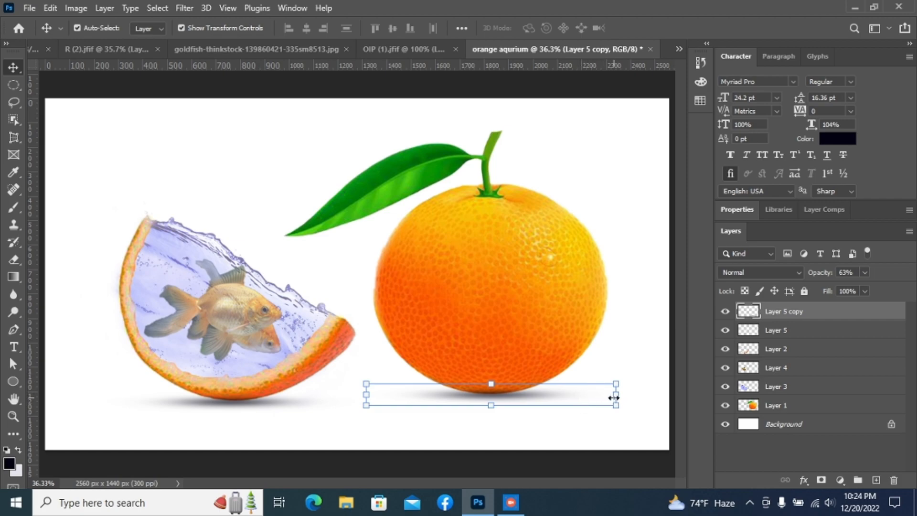
{"action": "mouse_move", "coordinate": [615, 395]}
{"action": "left_mouse_down"}
{"action": "mouse_move", "coordinate": [631, 394]}
{"action": "mouse_move", "coordinate": [604, 399]}
{"action": "left_mouse_up"}
{"action": "key", "text": "Left"}
{"action": "key", "text": "Left"}
{"action": "key", "text": "Left"}
{"action": "key", "text": "Left"}
{"action": "key", "text": "Left"}
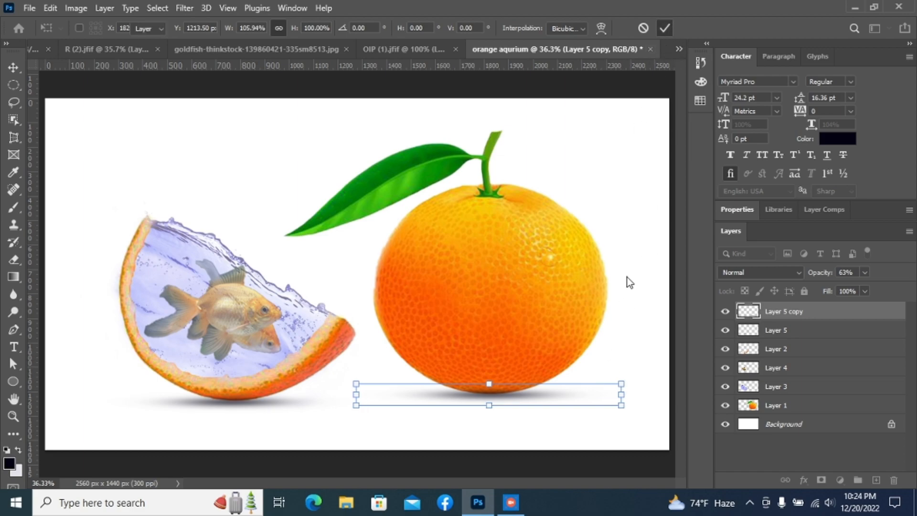
{"action": "key", "text": "Return"}
{"action": "left_click", "coordinate": [573, 388]}
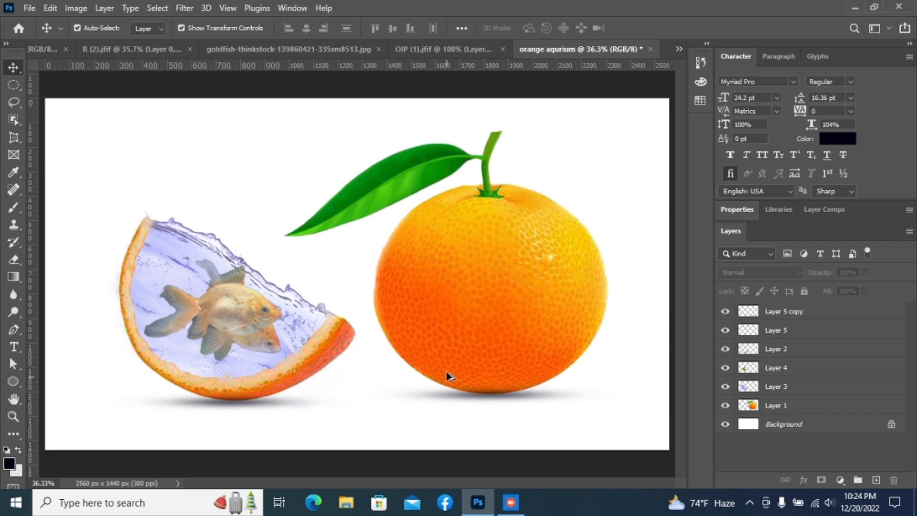
Set the opacity of the slice's shadow, Layer 5, to 53%.
{"action": "scroll", "coordinate": [450, 377], "scroll_direction": "down", "scroll_amount": 2}
{"action": "scroll", "coordinate": [370, 377], "scroll_direction": "up", "scroll_amount": 1}
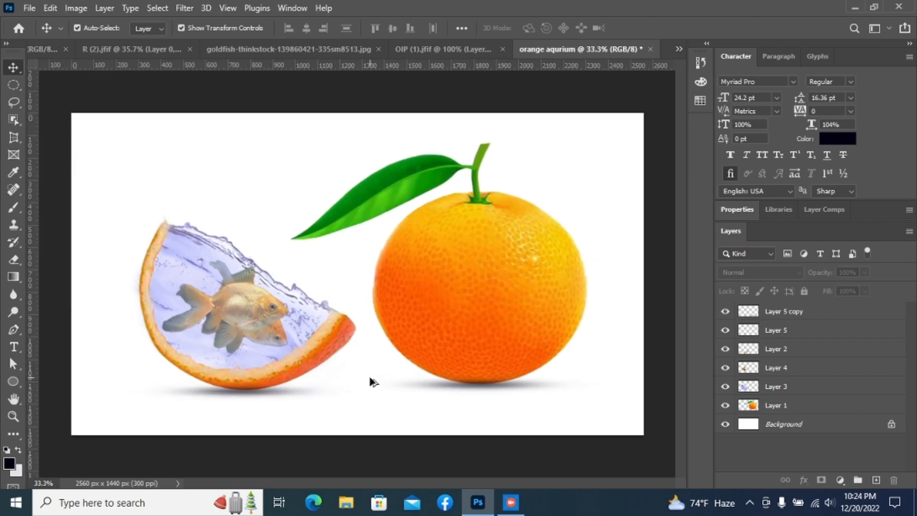
{"action": "left_click", "coordinate": [256, 396]}
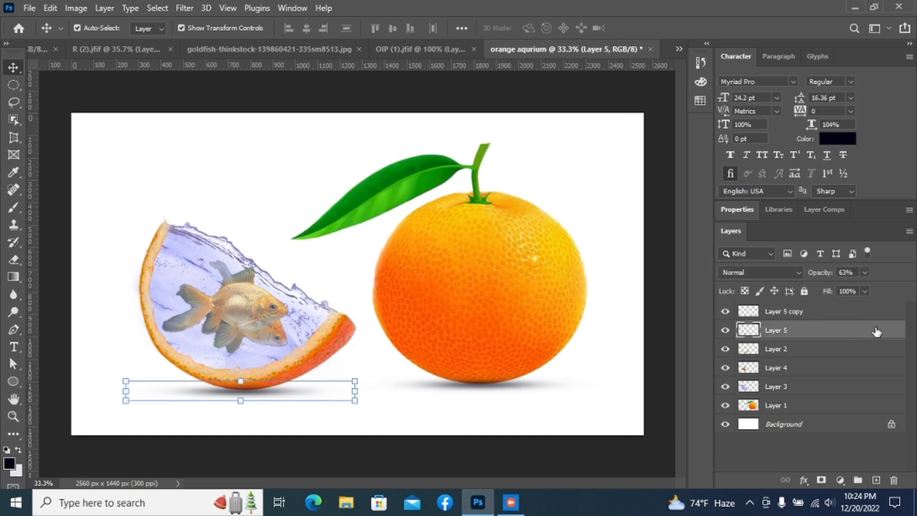
{"action": "left_click", "coordinate": [864, 272]}
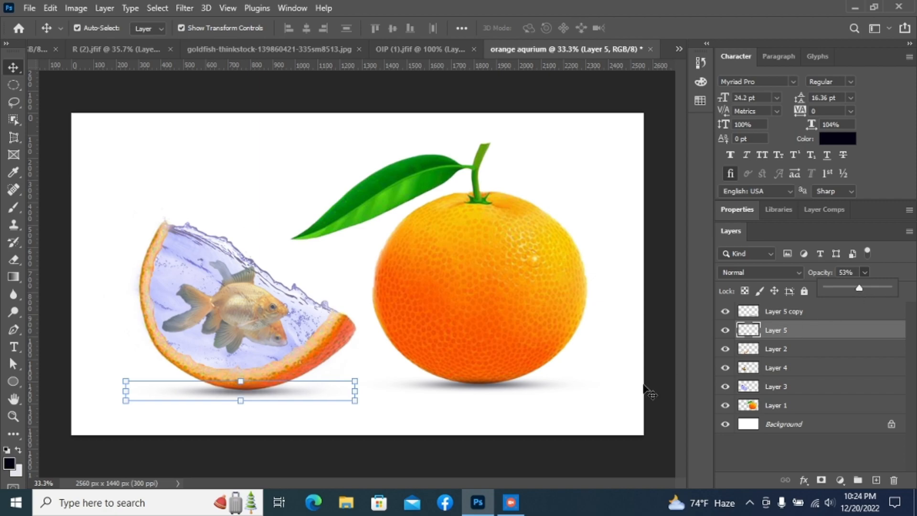
Set the opacity of the whole orange's shadow, Layer 5 copy, to 57%.
{"action": "left_click", "coordinate": [534, 386]}
{"action": "left_click", "coordinate": [864, 273]}
{"action": "left_click_drag", "start_coordinate": [859, 294], "coordinate": [858, 295]}
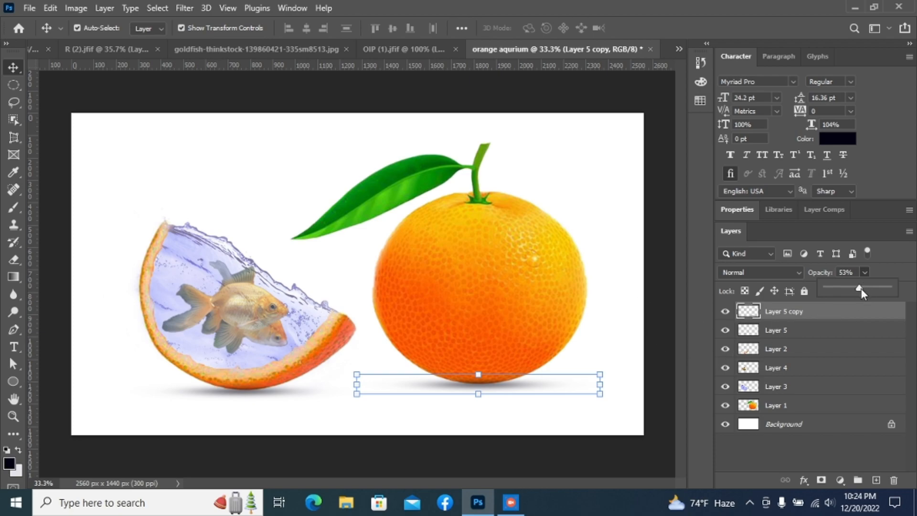
{"action": "left_click", "coordinate": [627, 306]}
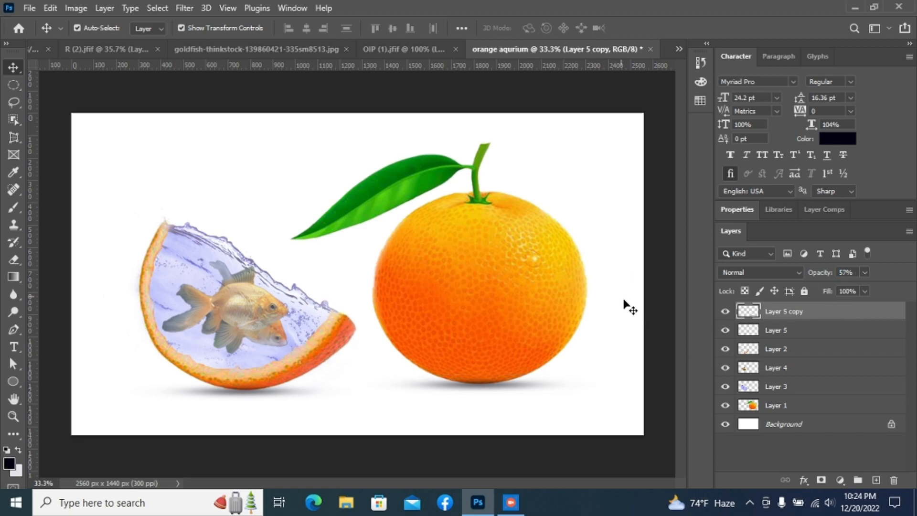